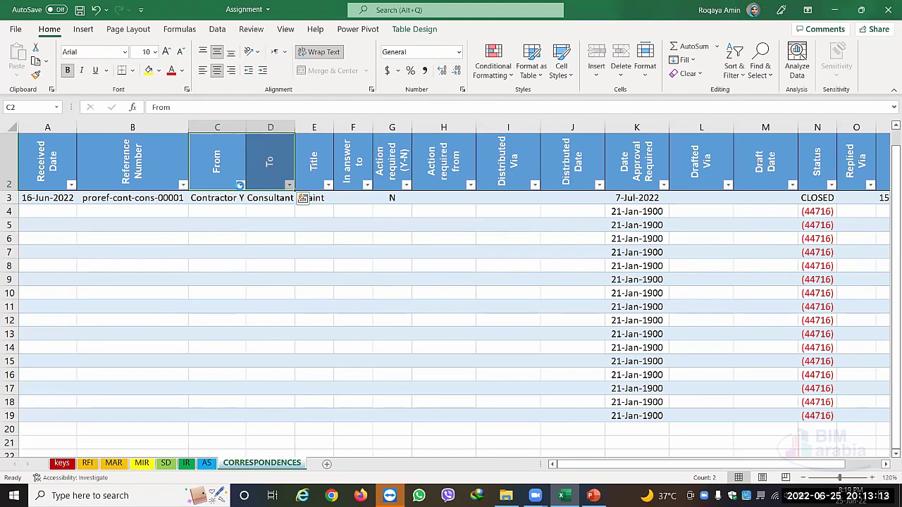
- Widen the Title column in the CORRESPONDENCES sheet
left_click(239, 184)
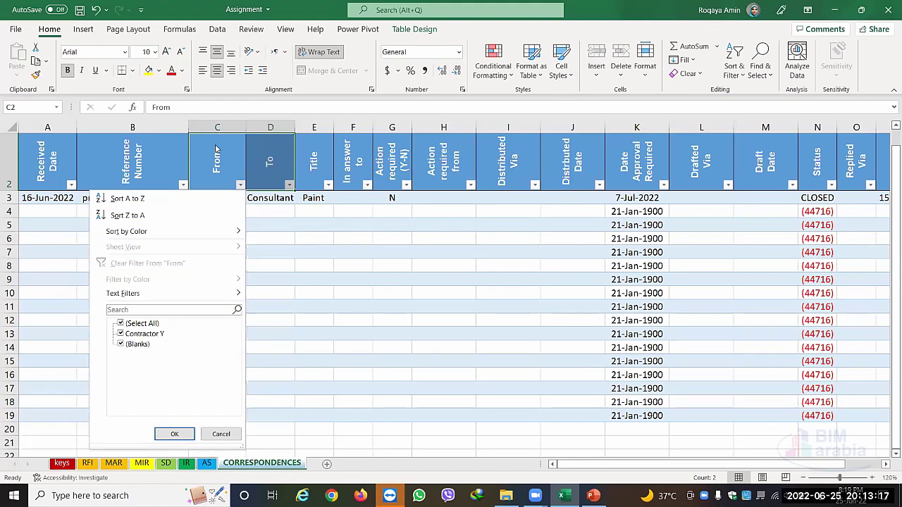
left_click(285, 200)
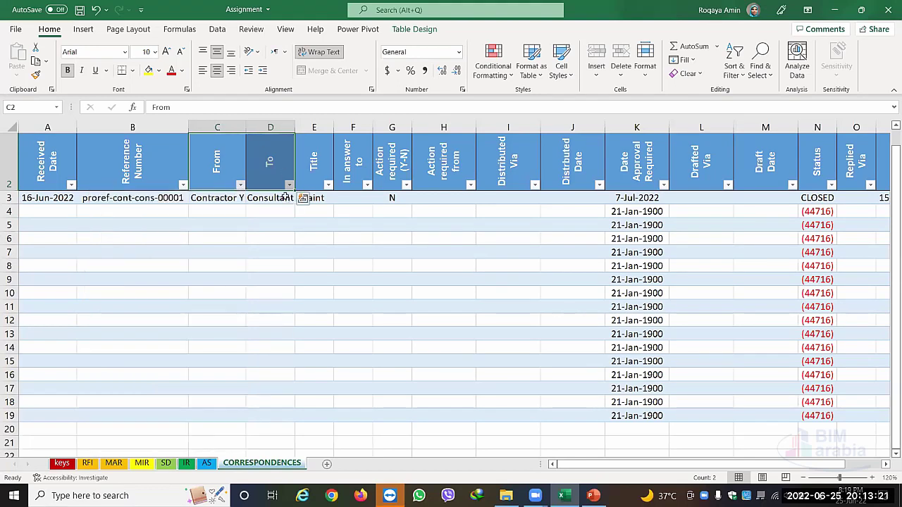
left_click(314, 198)
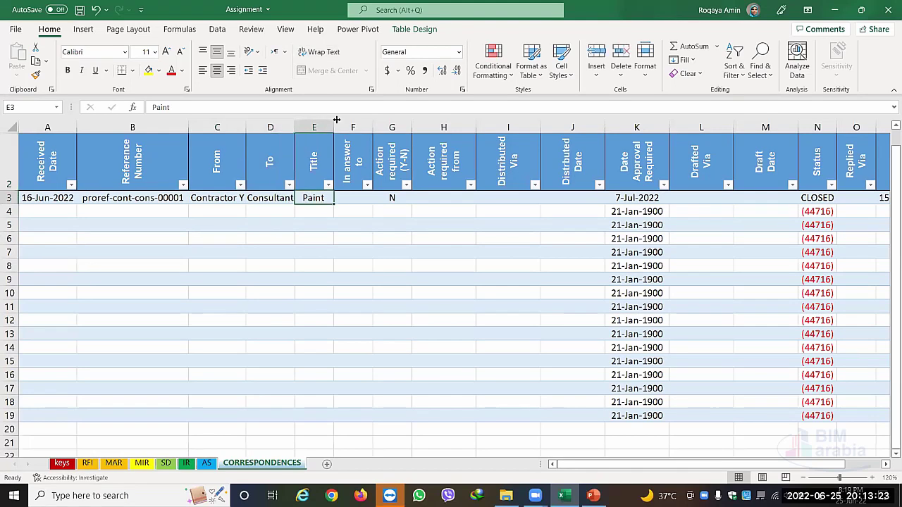
left_click_drag(337, 120, 370, 124)
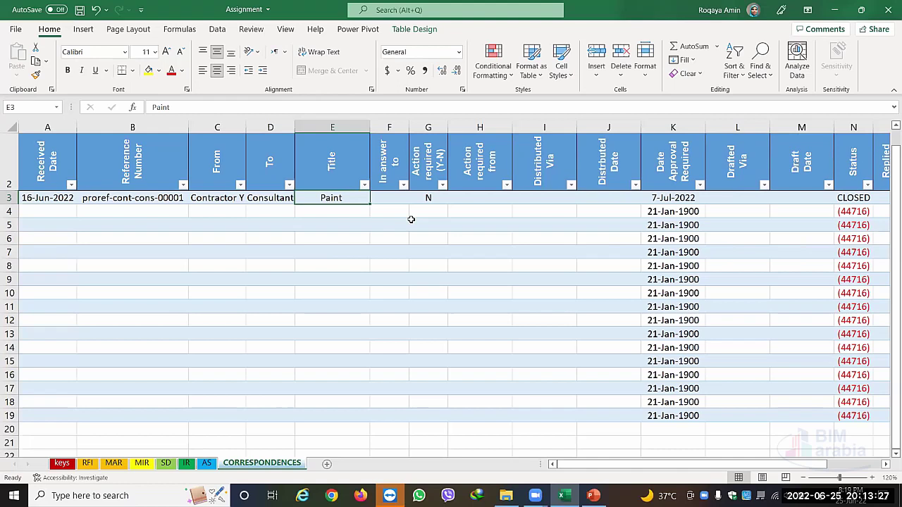
- Fill the "In answer to" header cell with the standard red colour
left_click(392, 169)
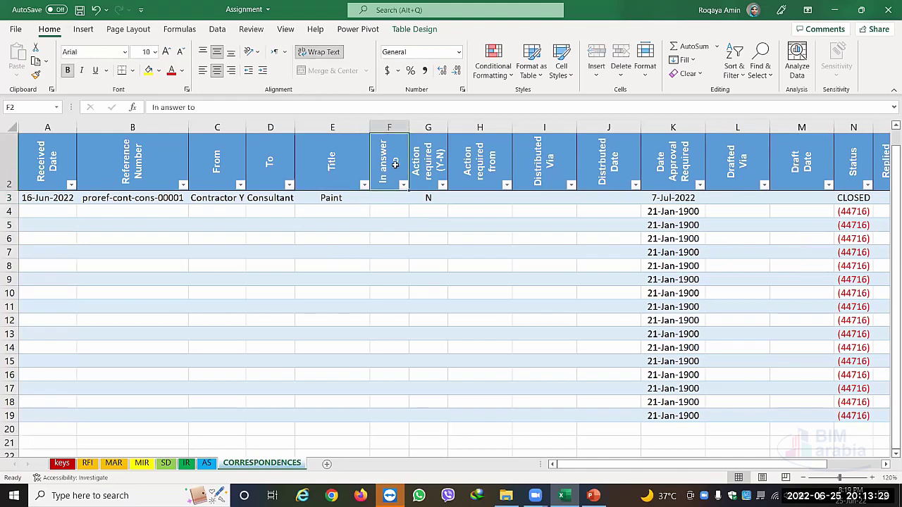
left_click(159, 70)
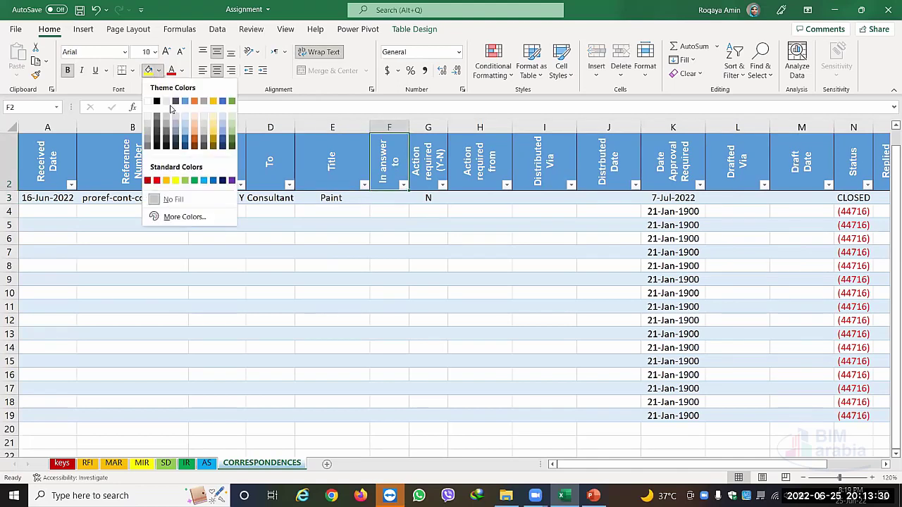
left_click(157, 181)
left_click(378, 250)
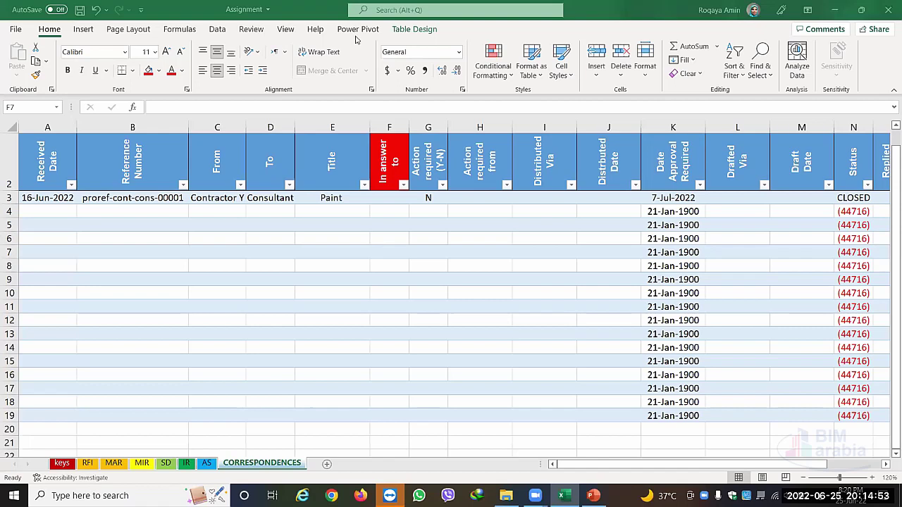
- Enter "ref" in the "In answer to" cell of row 3
left_click(396, 199)
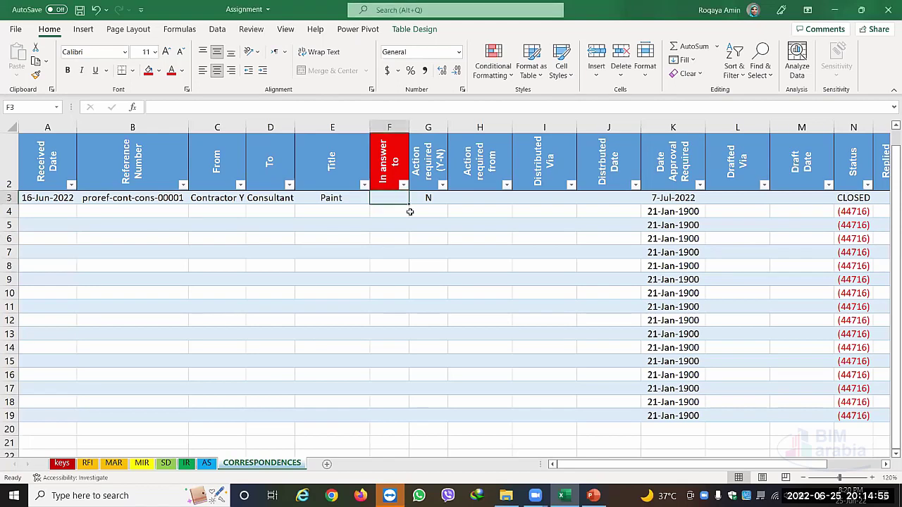
type("قثب")
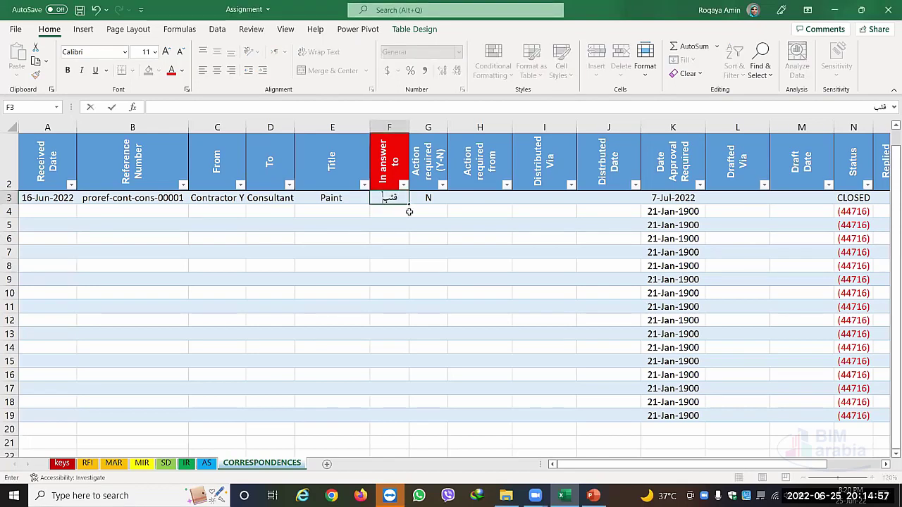
key("BackSpace")
key("BackSpace")
key("BackSpace")
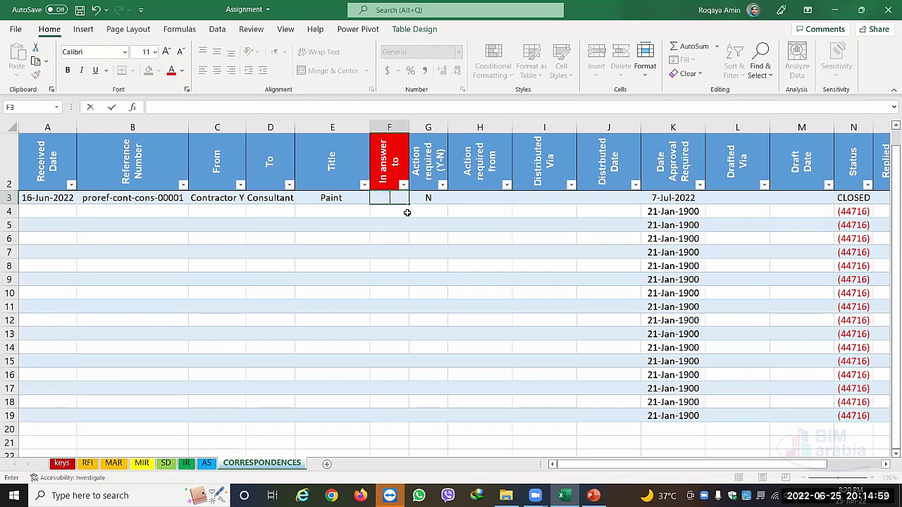
type("ref")
- Pick N from the allowed values for "Action required (Y-N)" in row 3
left_click(430, 197)
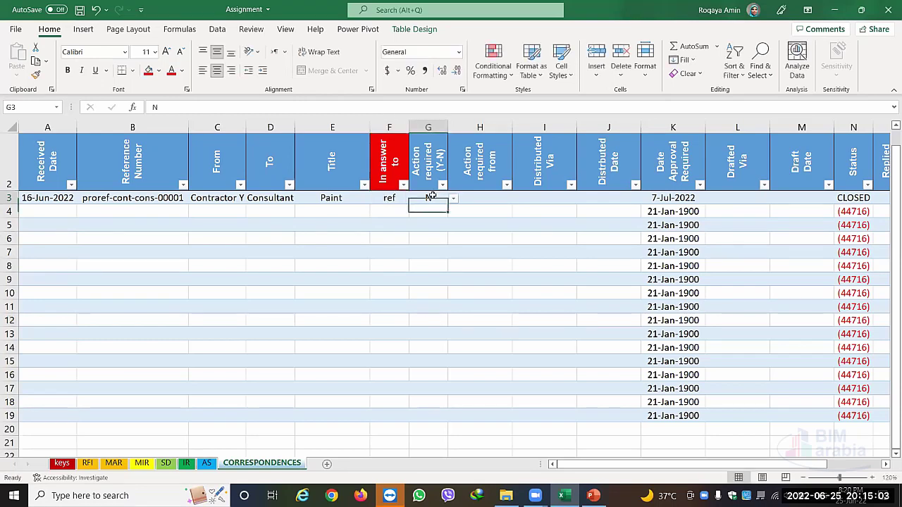
left_click(454, 200)
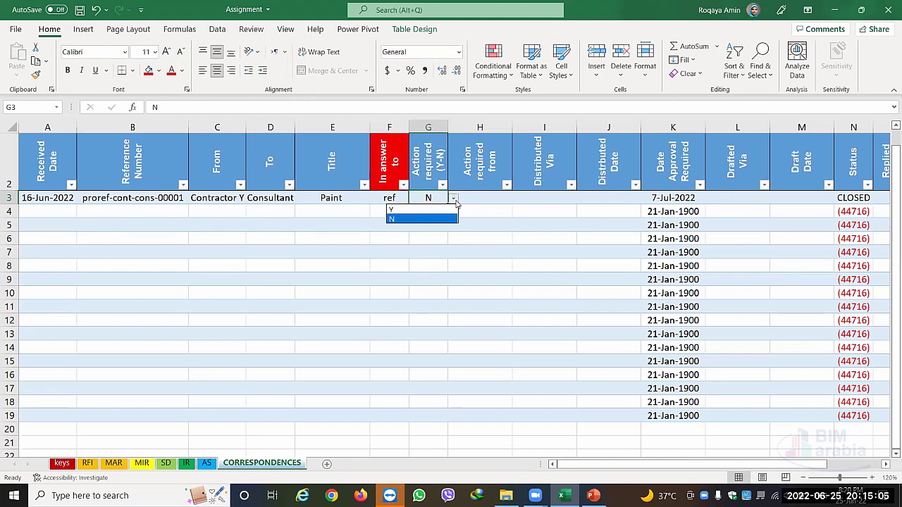
left_click(434, 218)
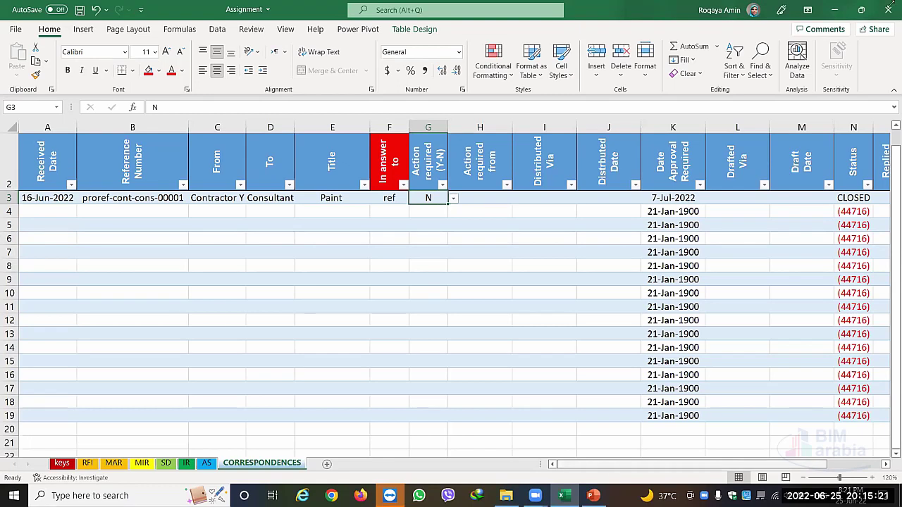
- Check the Status formula in row 3, then set that row's "Action required (Y-N)" value to Y
left_click_drag(601, 465, 676, 465)
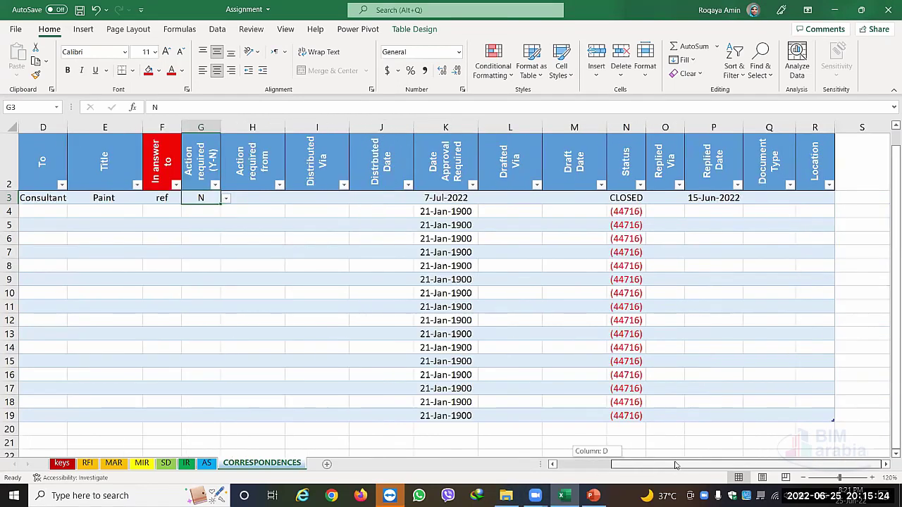
left_click(622, 200)
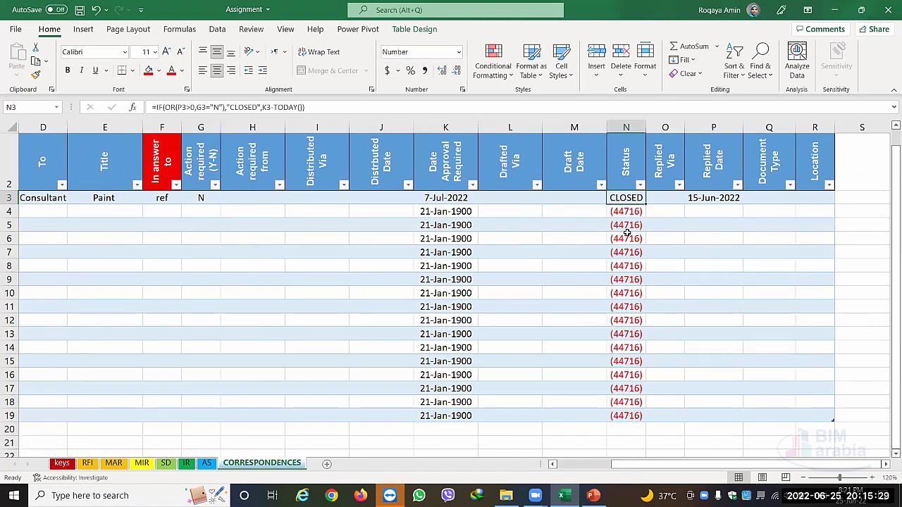
left_click(198, 201)
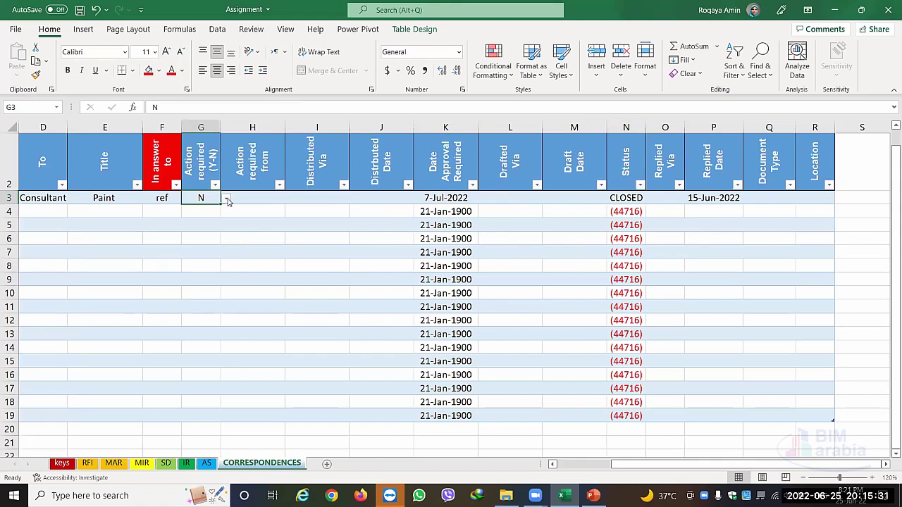
left_click(226, 200)
left_click(219, 212)
left_click(217, 213)
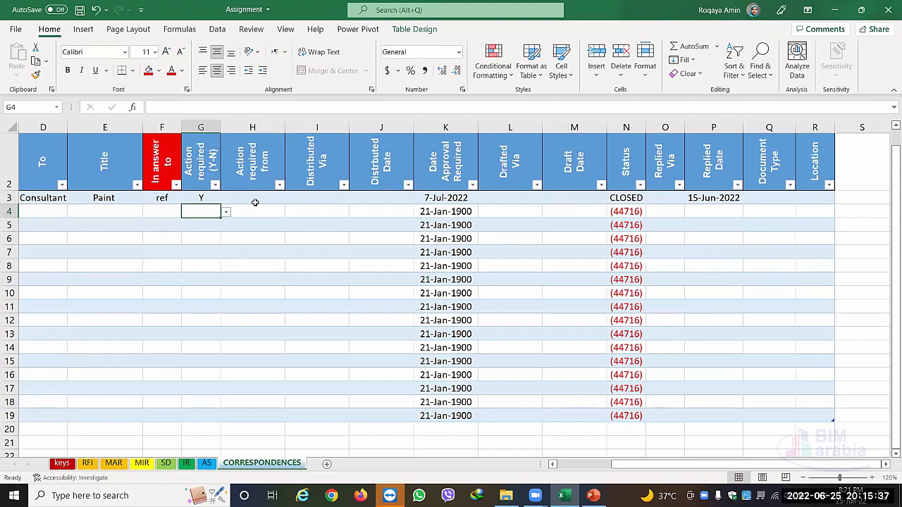
- View the available choices for "Action required from" in row 3 without picking one
left_click(255, 203)
left_click(289, 201)
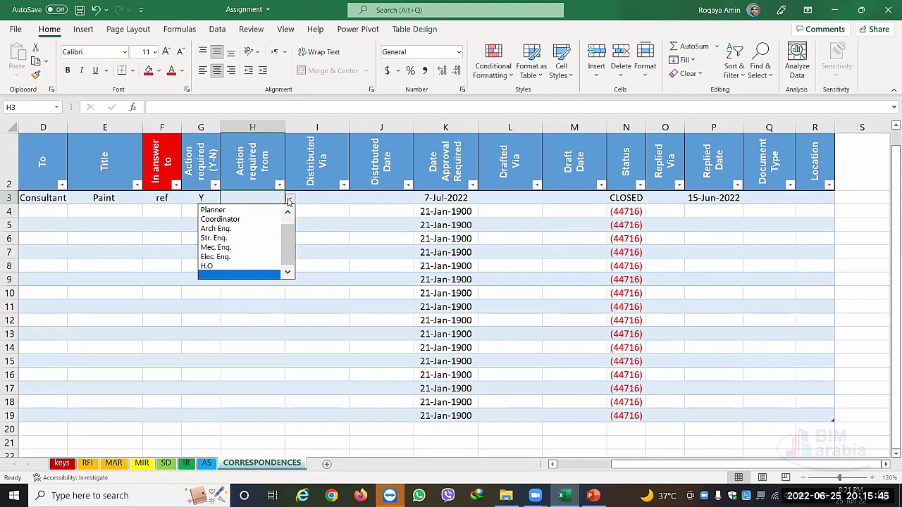
left_click(237, 196)
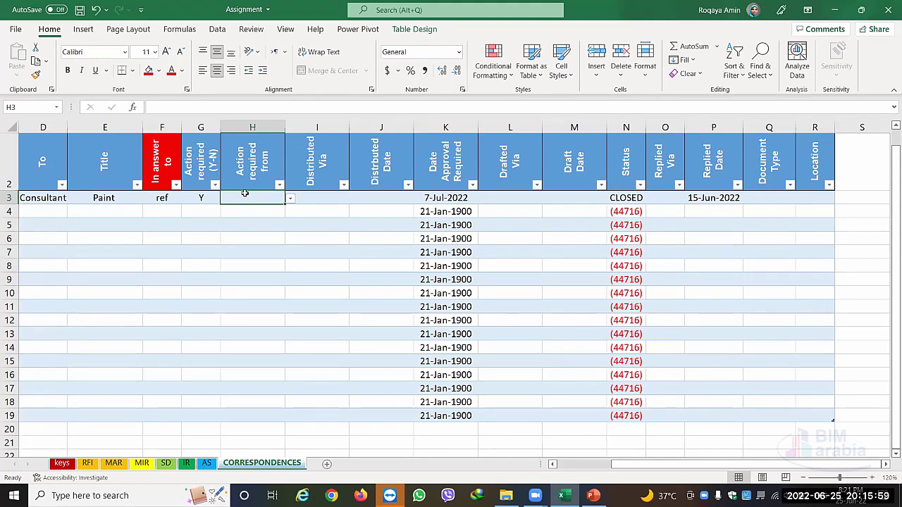
- Fill the Distributed Via and Distributed Date header cells with red
left_click_drag(320, 156, 357, 163)
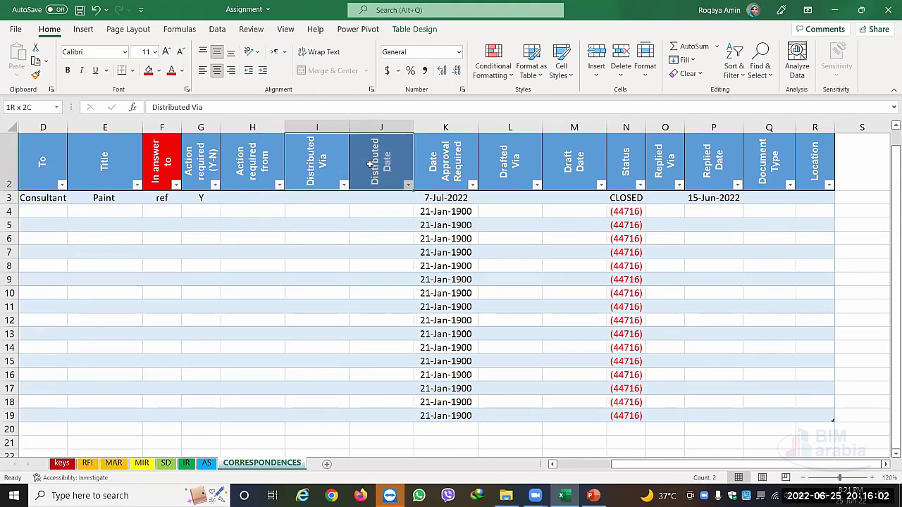
left_click(148, 71)
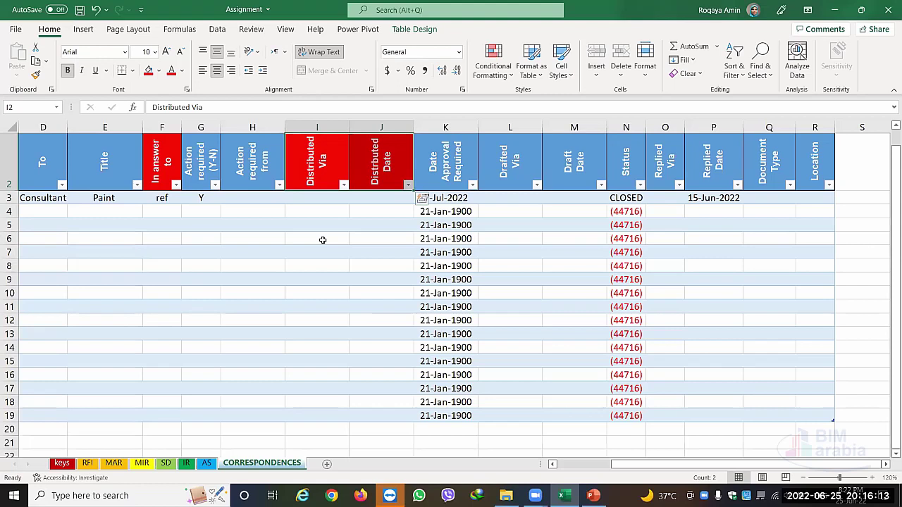
- Review the available choices for Distributed Via in row 3 and inspect the Distributed Date cell
left_click(314, 197)
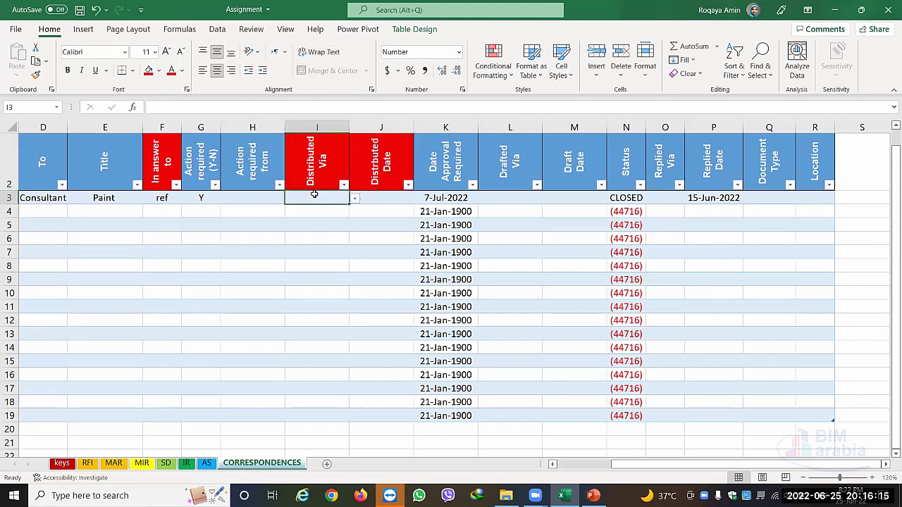
left_click(354, 198)
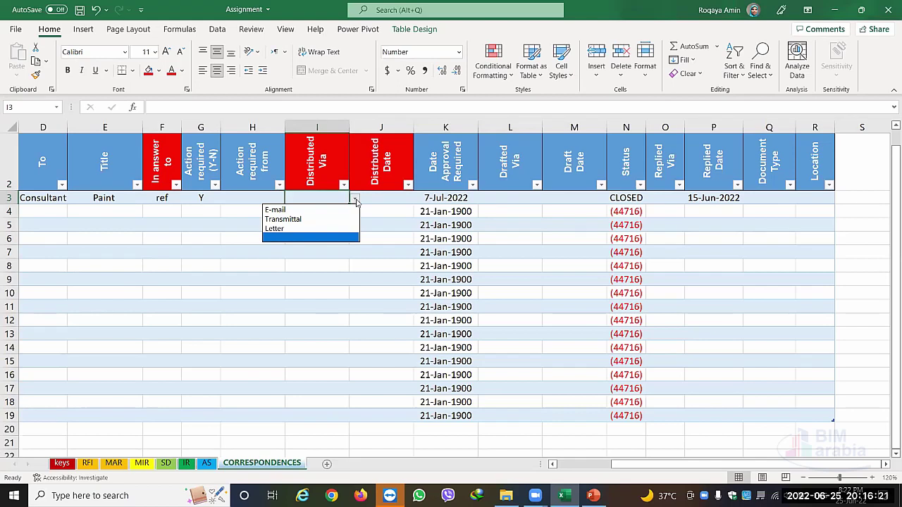
left_click(402, 197)
left_click(394, 200)
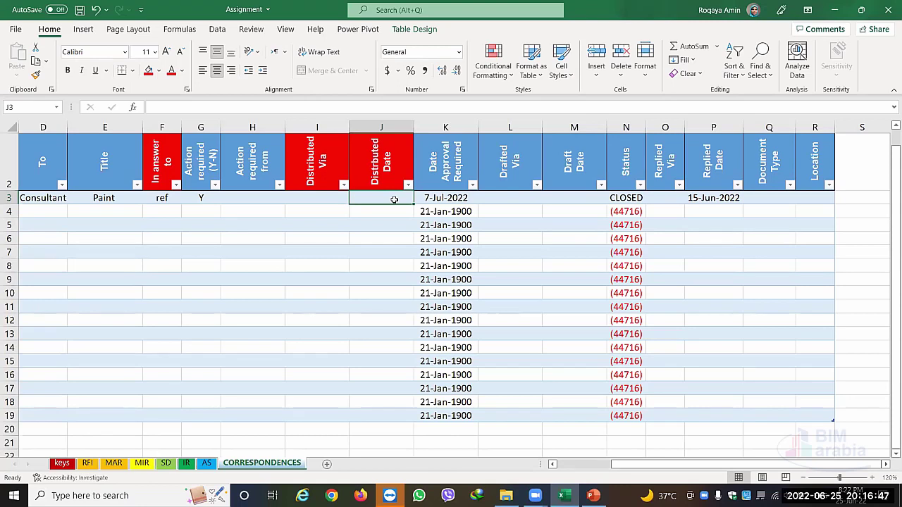
left_click(331, 169)
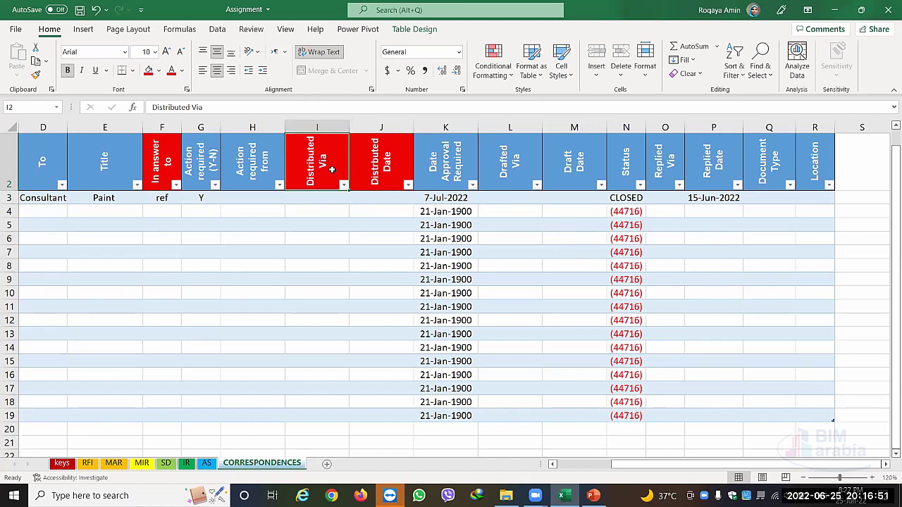
left_click(390, 198)
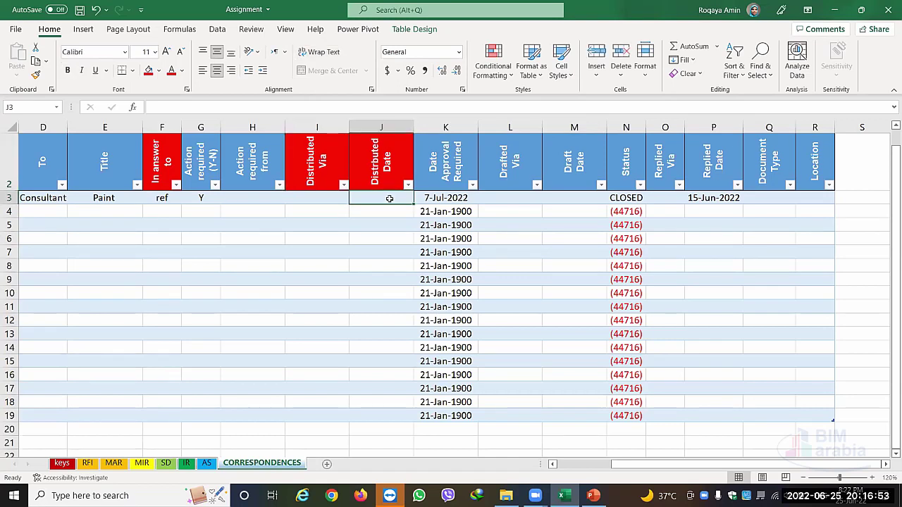
- Inspect the Date Approval Required formula in row 3 and view the available choices for Drafted Via
left_click(461, 202)
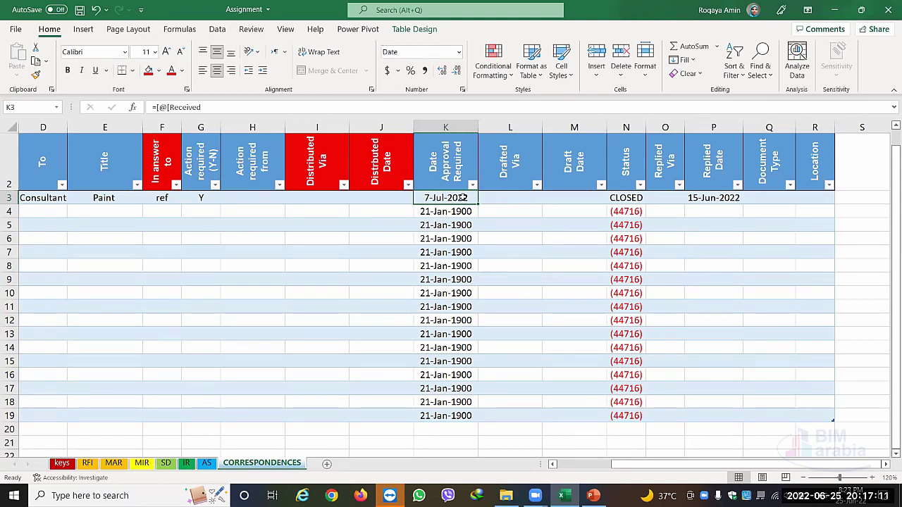
left_click(501, 194)
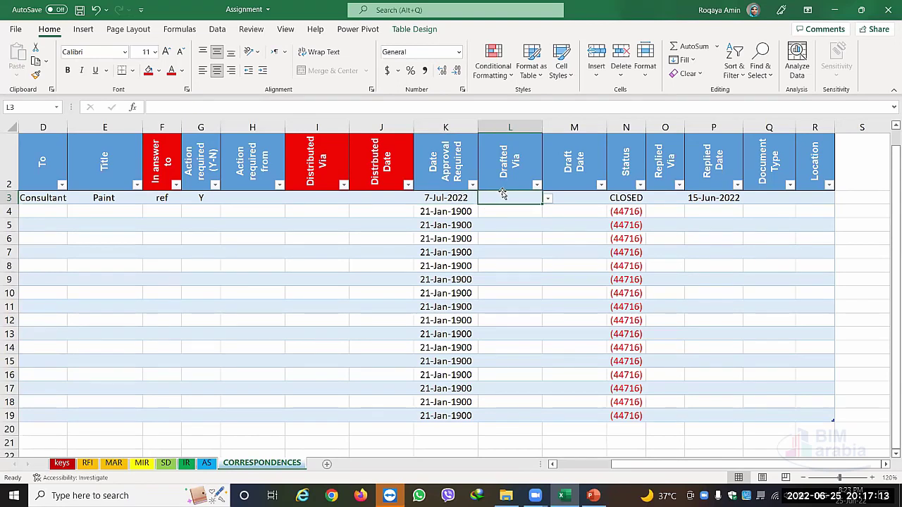
left_click(547, 199)
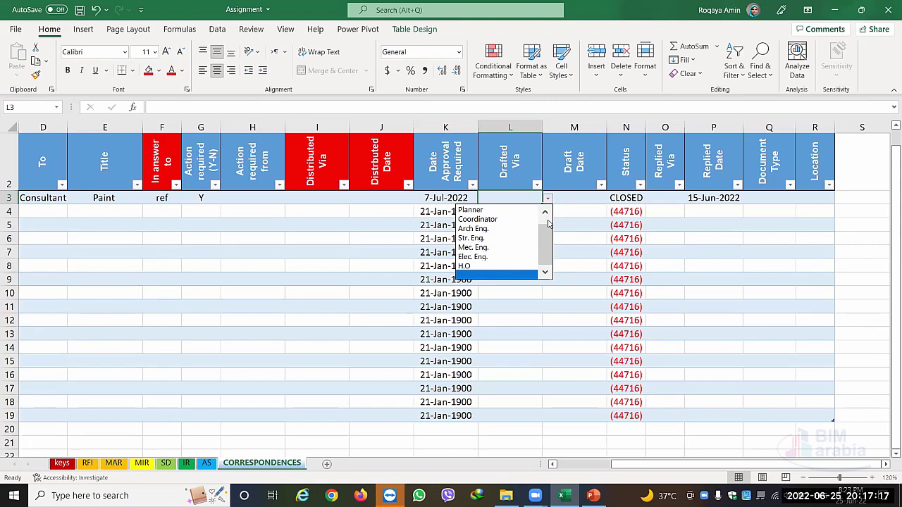
left_click(521, 272)
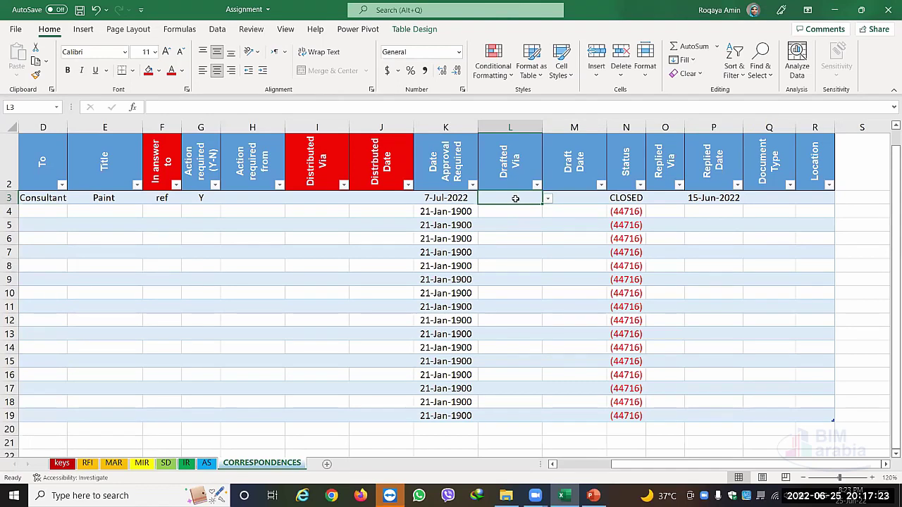
left_click(583, 197)
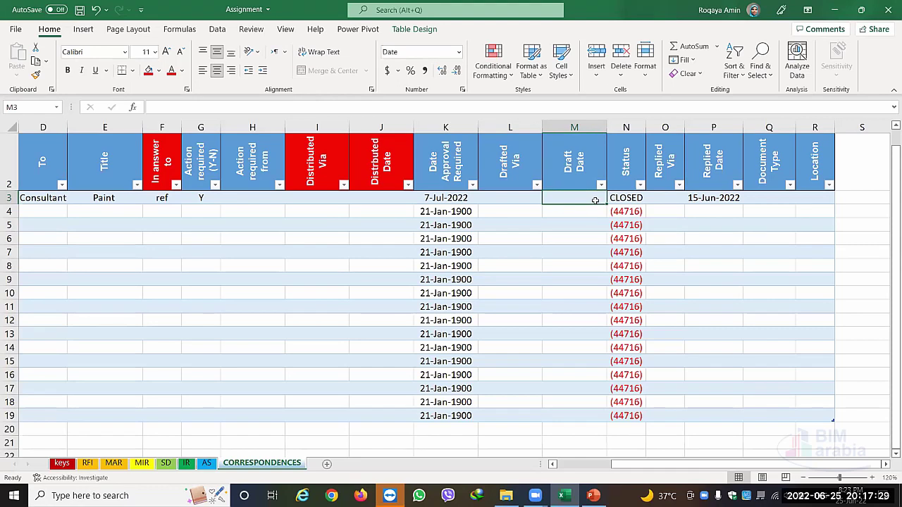
left_click(517, 200)
- Fill the Drafted Via and Draft Date header cells with red
left_click_drag(511, 162, 574, 162)
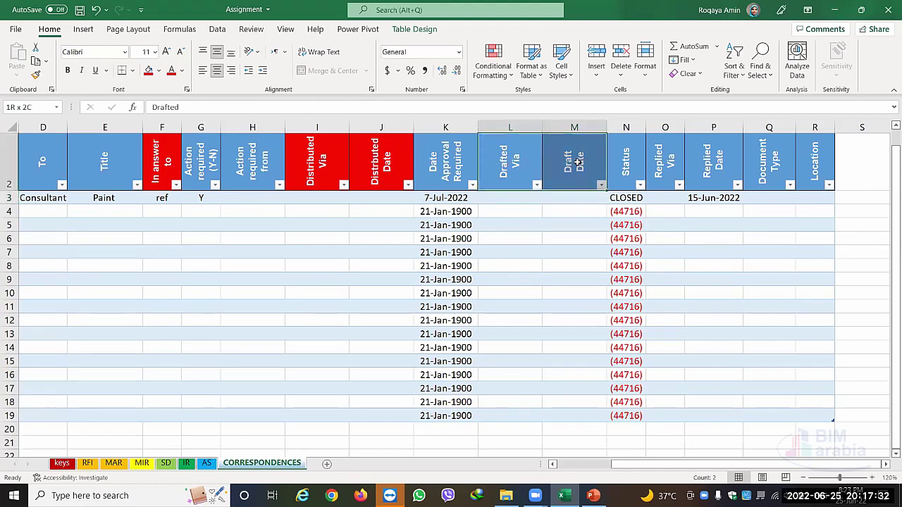
left_click(148, 70)
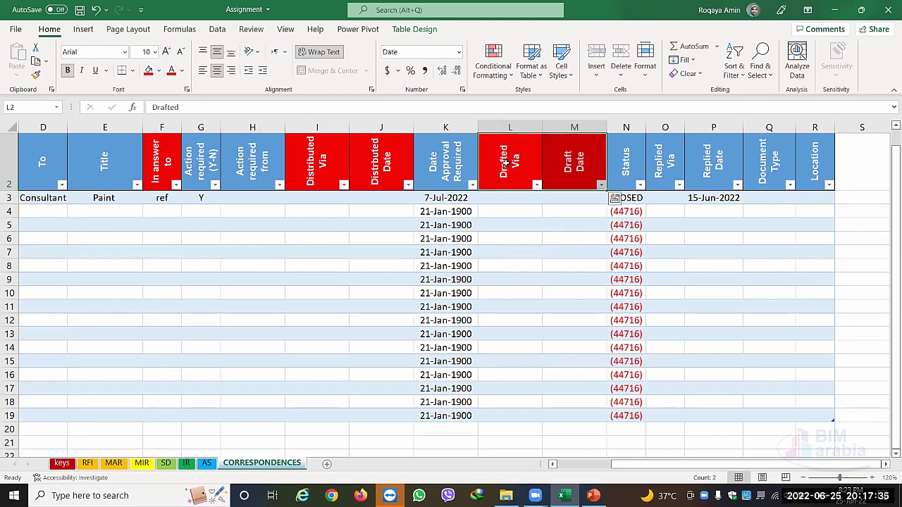
left_click(591, 198)
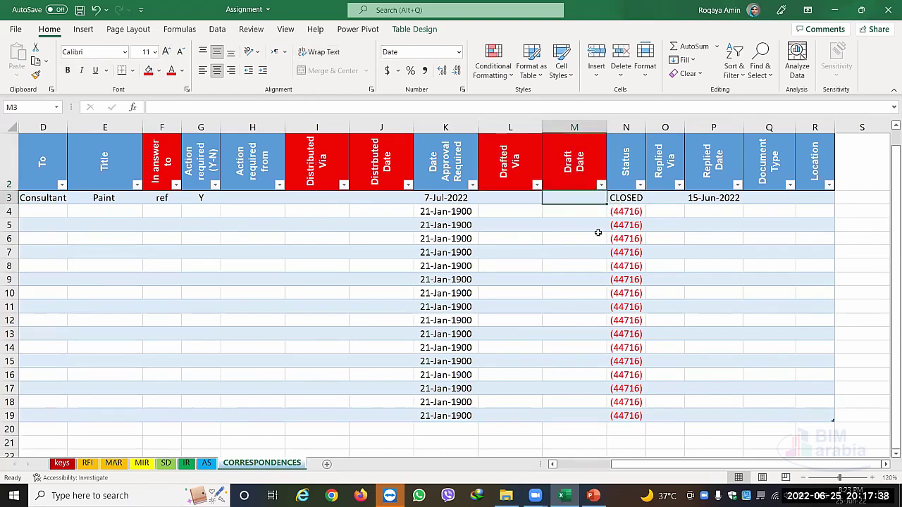
left_click(631, 199)
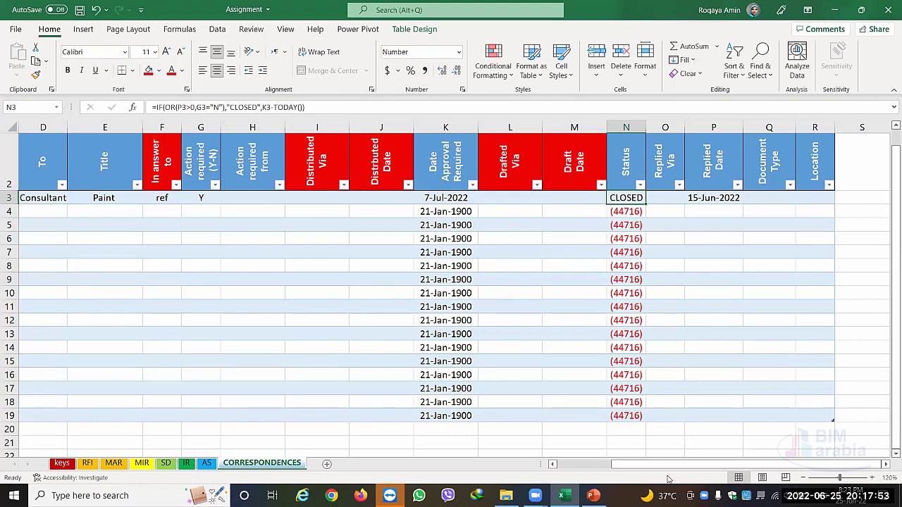
- Review the Replied Date, the Action required choices and the Status formula in row 3
left_click_drag(641, 465, 666, 463)
left_click(716, 199)
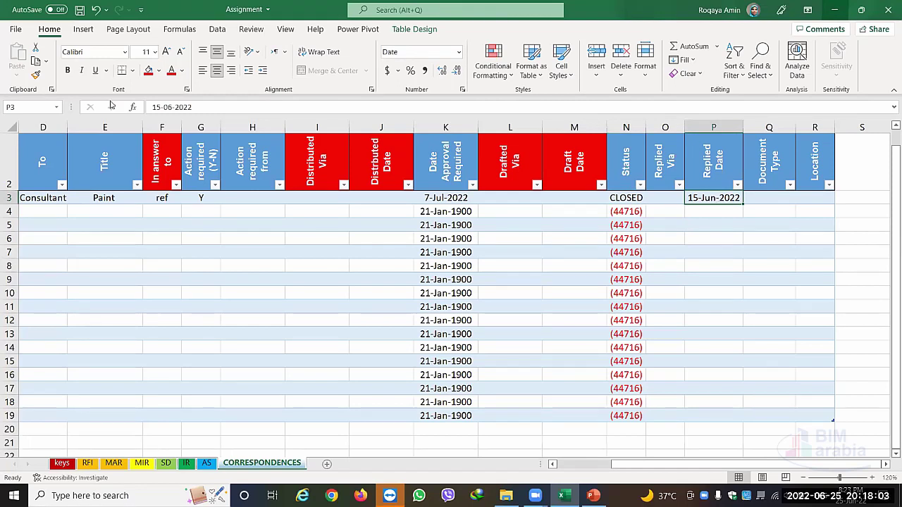
left_click(209, 199)
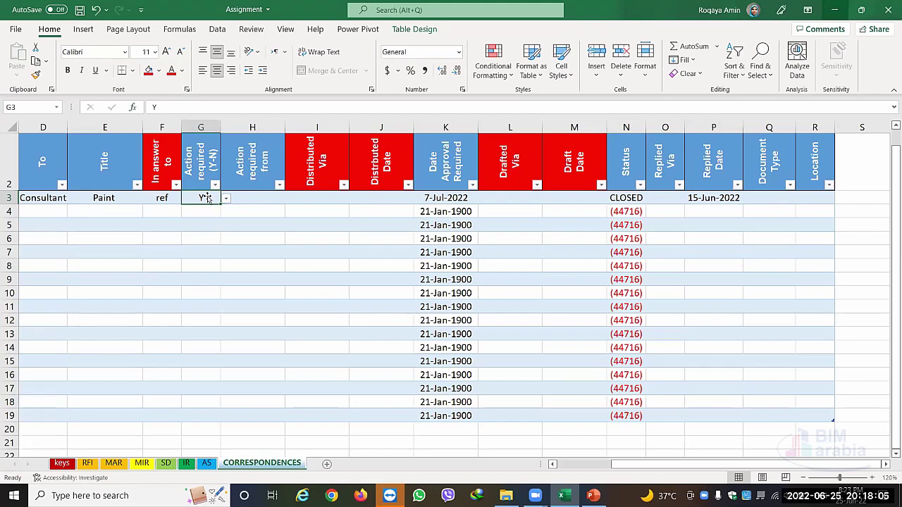
left_click(225, 199)
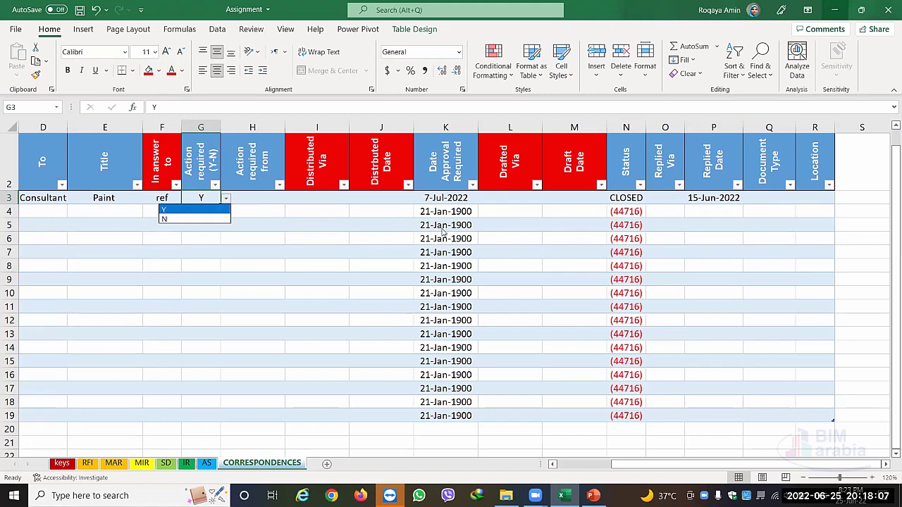
left_click(636, 198)
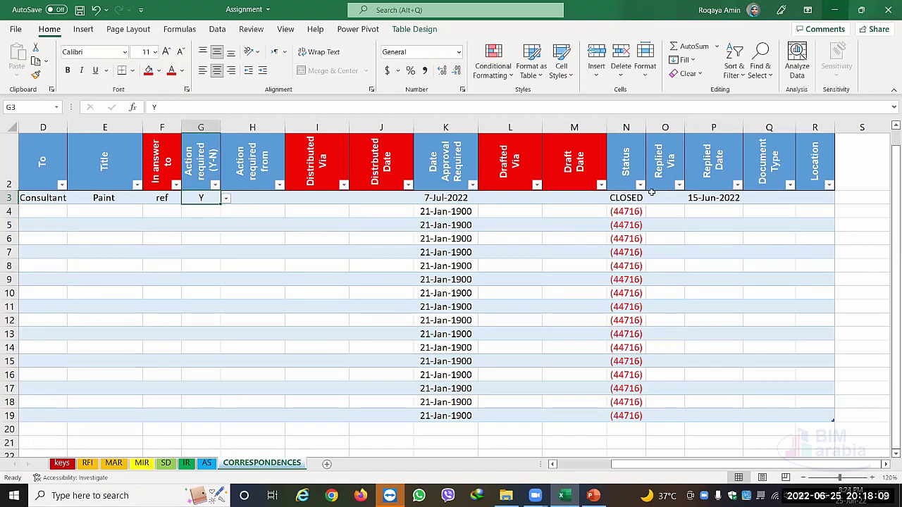
left_click(632, 199)
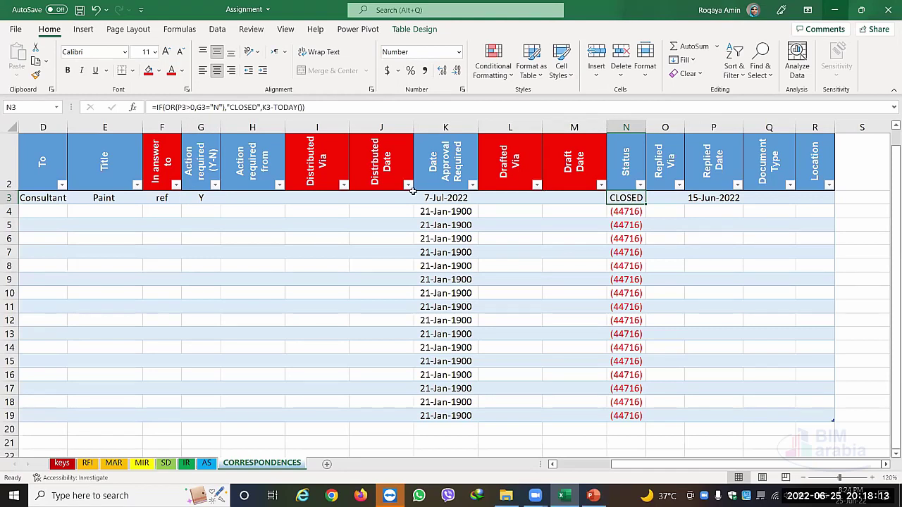
- Set Action required in row 3 to N and check the Status cell
left_click(201, 199)
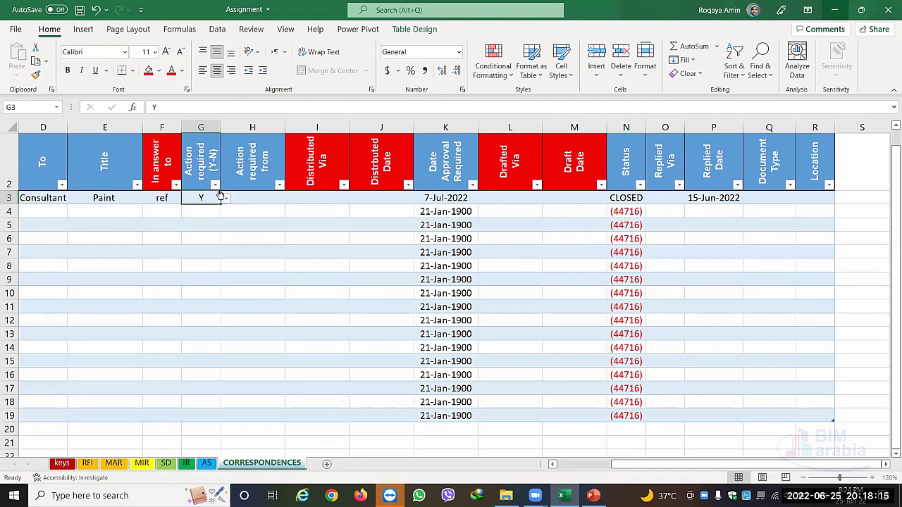
left_click(227, 200)
left_click(196, 224)
left_click(624, 198)
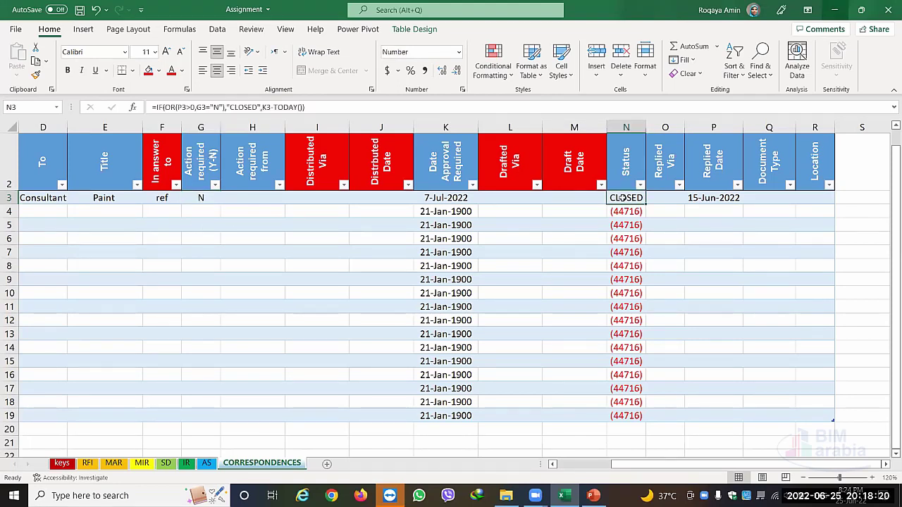
- Clear the Replied Date in row 3 after checking it against the Status formula
left_click(715, 201)
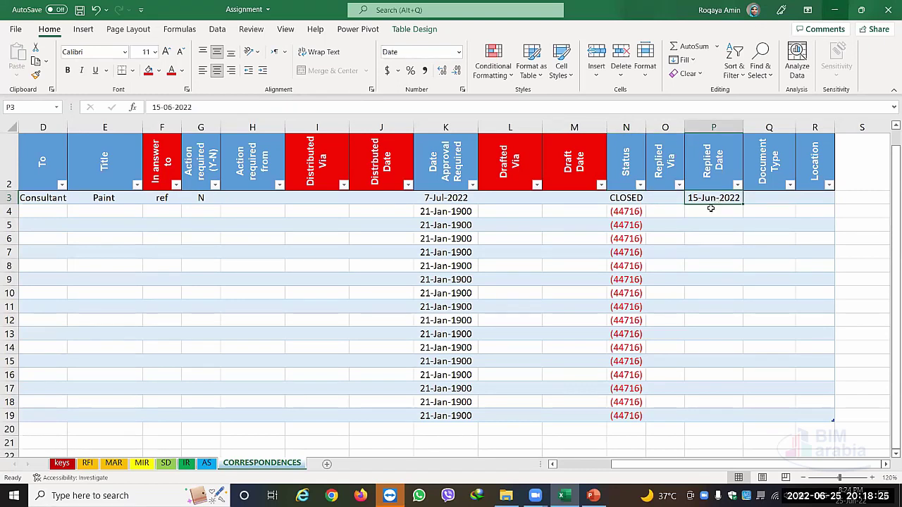
left_click(621, 199)
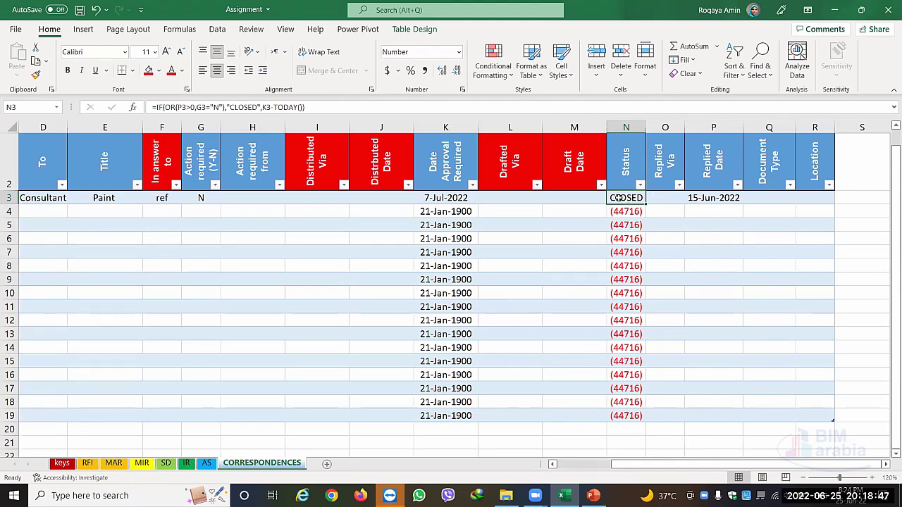
left_click(714, 199)
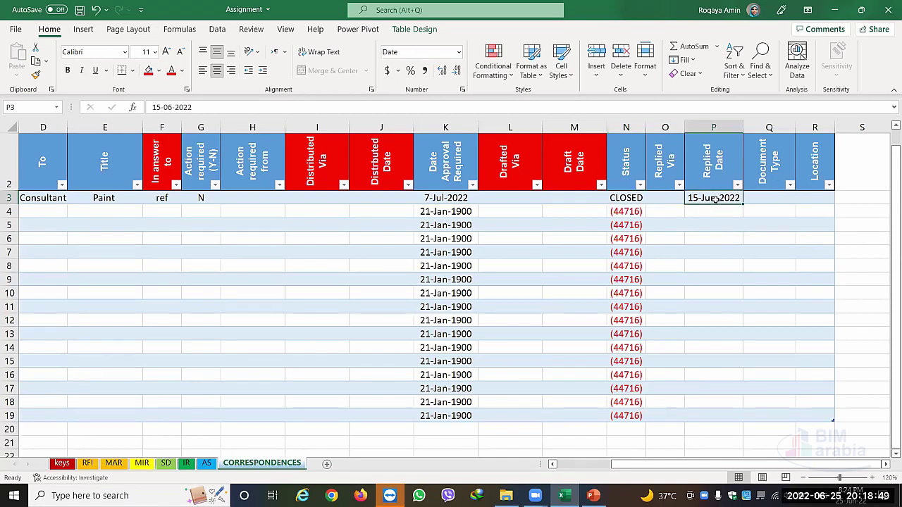
key("Delete")
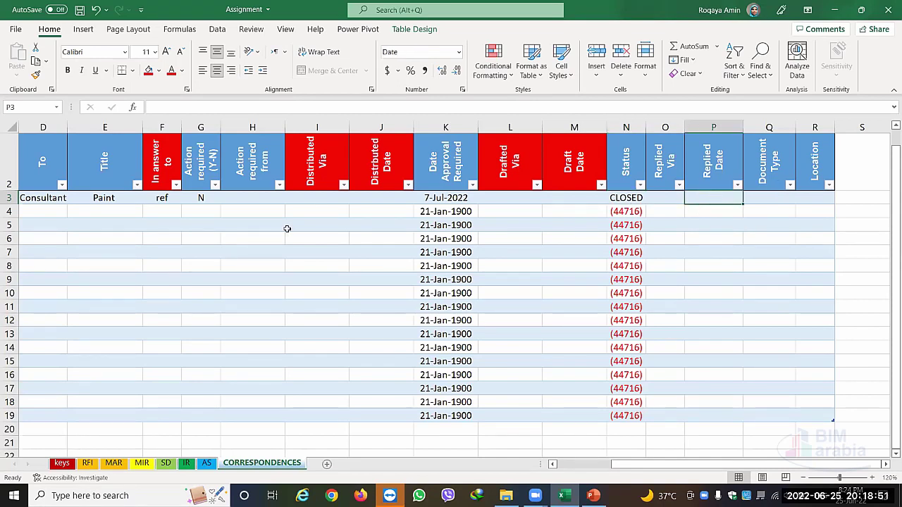
- Set Action required in row 3 to Y and inspect the Status cell
left_click(214, 238)
left_click(200, 197)
type("N")
left_click(226, 198)
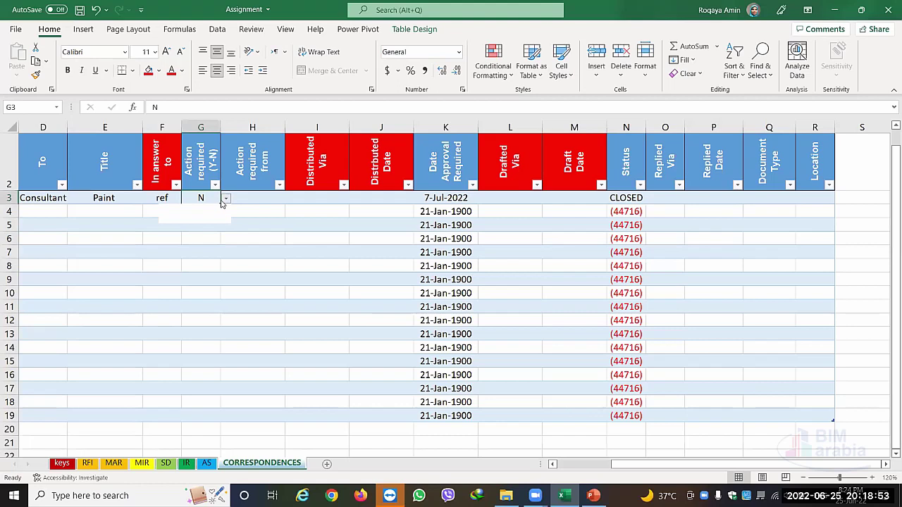
left_click(208, 205)
left_click(244, 304)
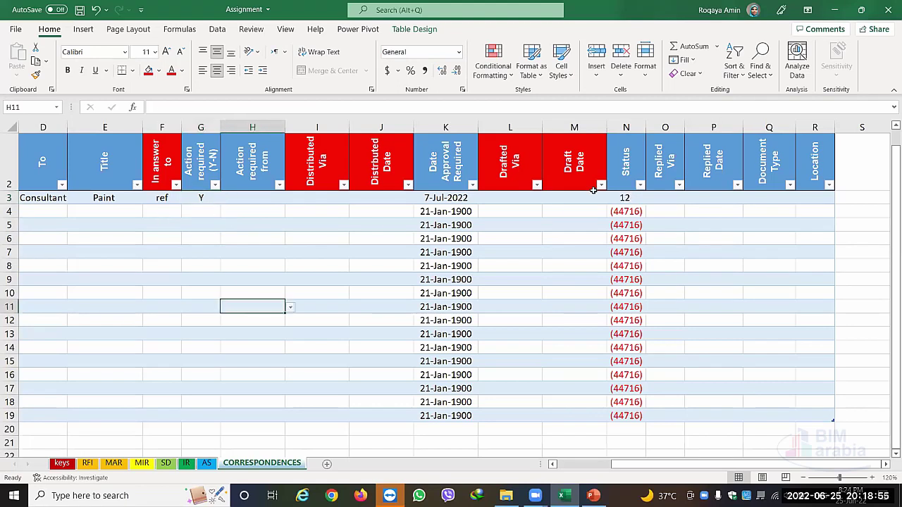
left_click(626, 198)
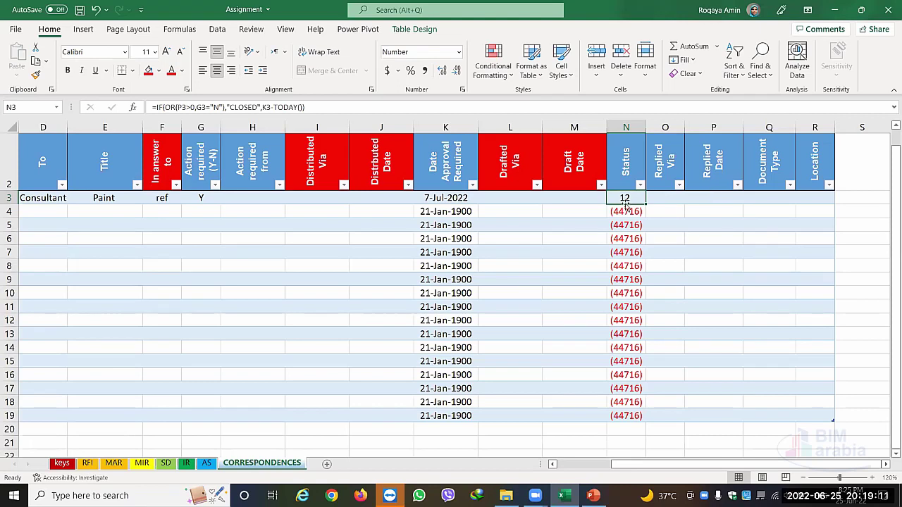
- Check the Date Approval Required cell in row 3 and set that row's Received Date to 1-Jun-2022
left_click(437, 199)
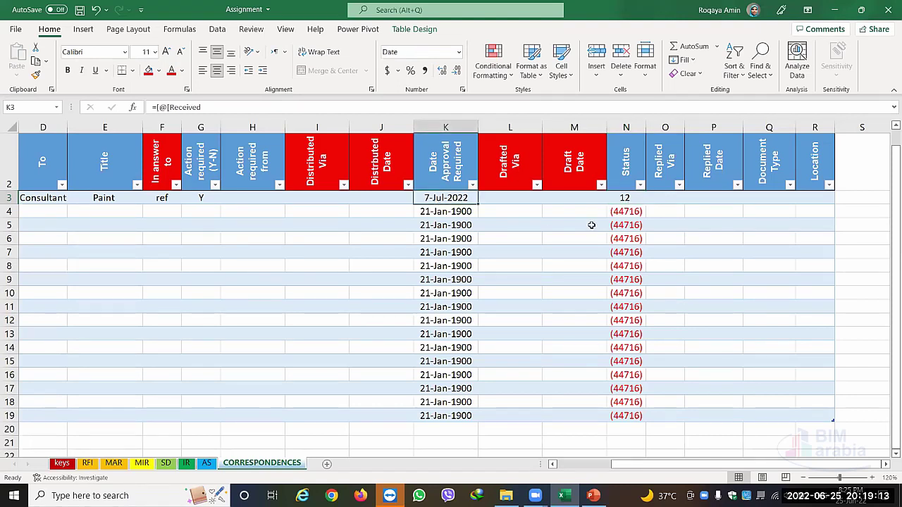
key("Left")
key("Left")
key("Left")
key("Left")
key("Left")
key("Left")
key("Left")
key("Left")
key("Left")
key("Left")
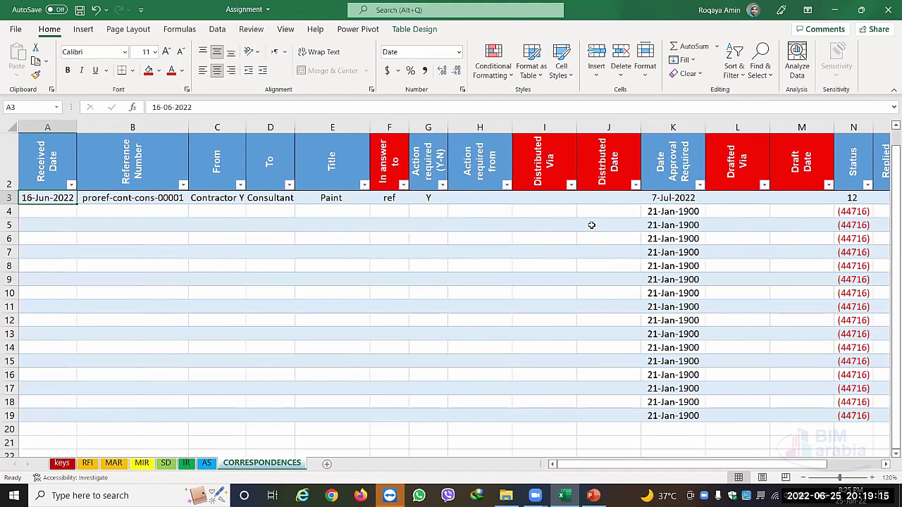
key("End")
key("alt")
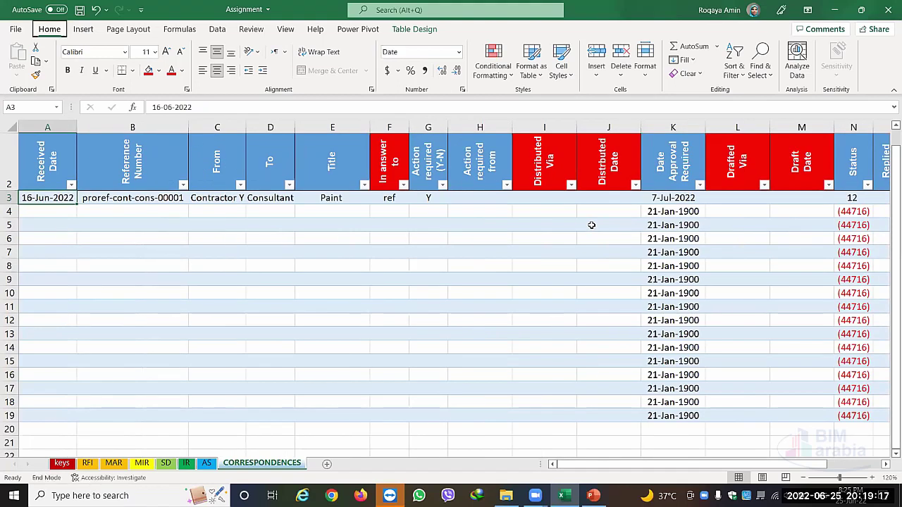
key("n")
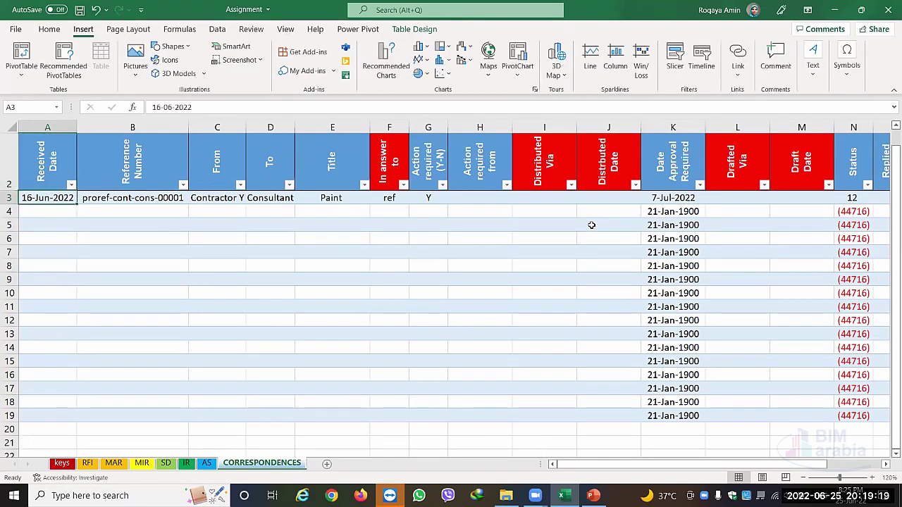
type("1")
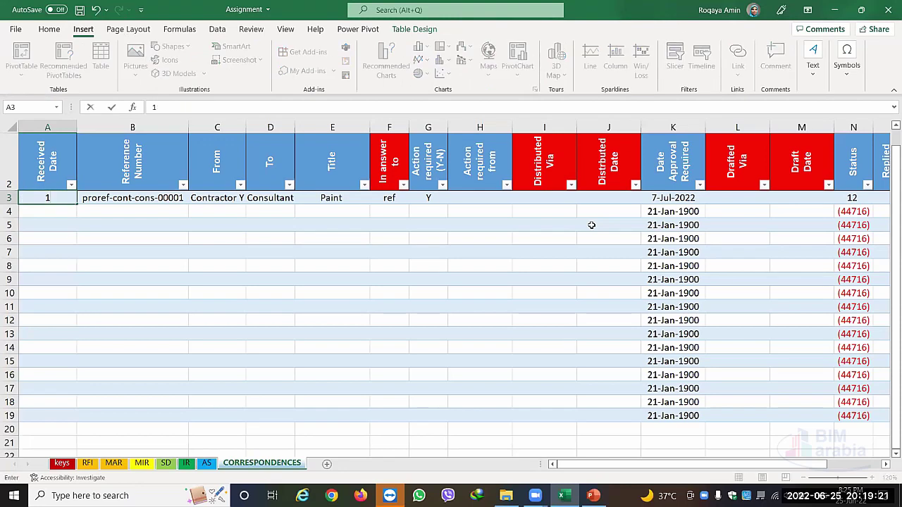
type("/6")
key("Tab")
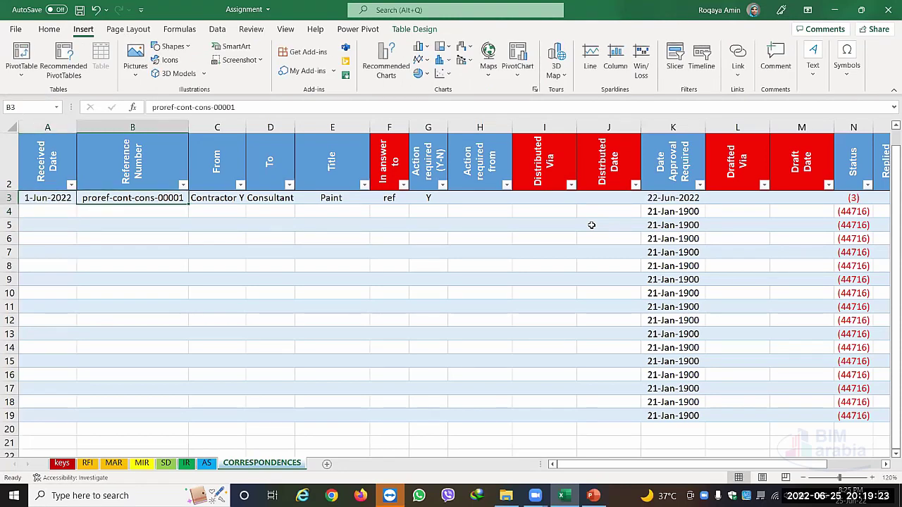
- Go through the remaining columns of row 3 and examine the Status value and its formula
key("Tab")
key("Tab")
key("Tab")
key("Tab")
key("Tab")
key("Tab")
key("Tab")
key("Tab")
key("Tab")
key("Tab")
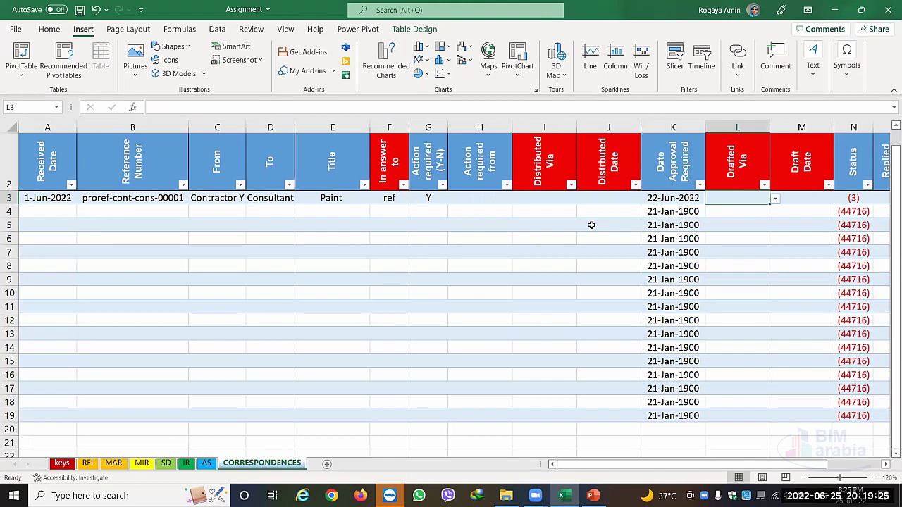
key("Tab")
key("Tab")
key("Tab")
key("Tab")
key("Tab")
key("Tab")
key("shift+Tab")
key("shift+Tab")
key("shift+Tab")
key("shift+Tab")
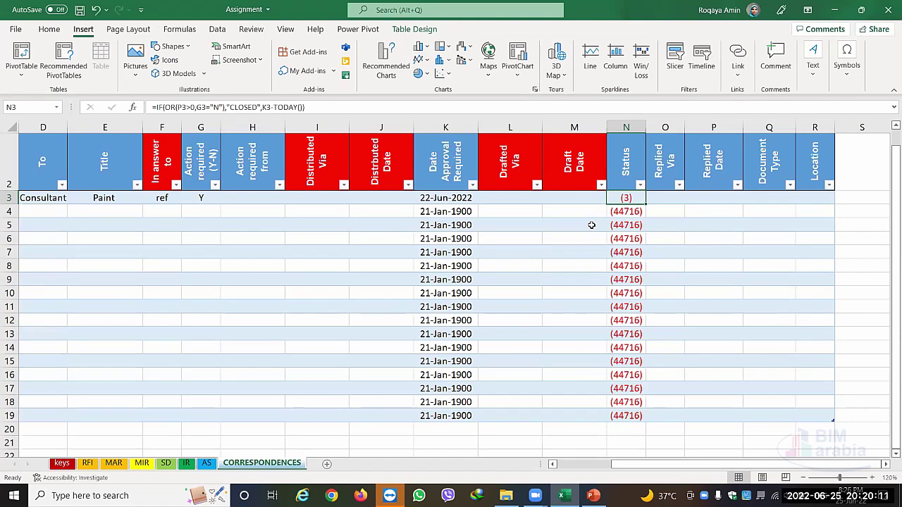
- Review the Replied Via, Replied Date, Document Type and Location columns
left_click(714, 202)
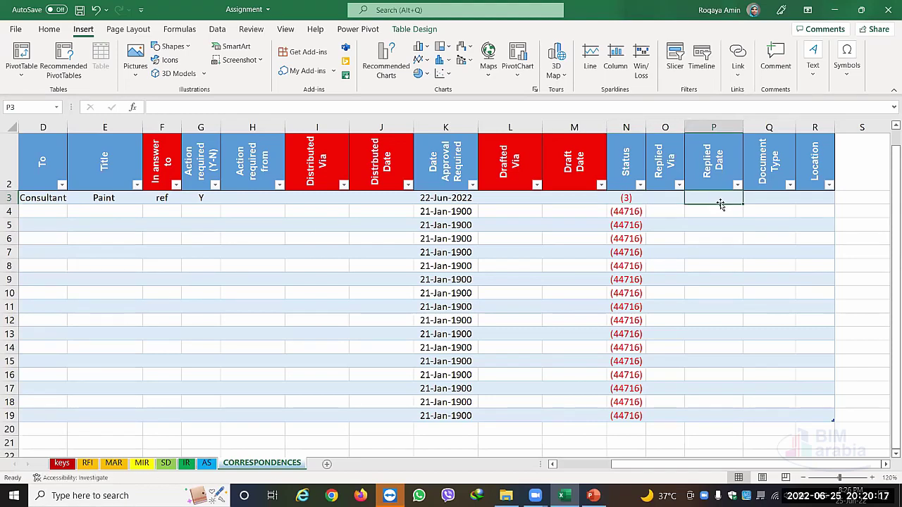
left_click(778, 203)
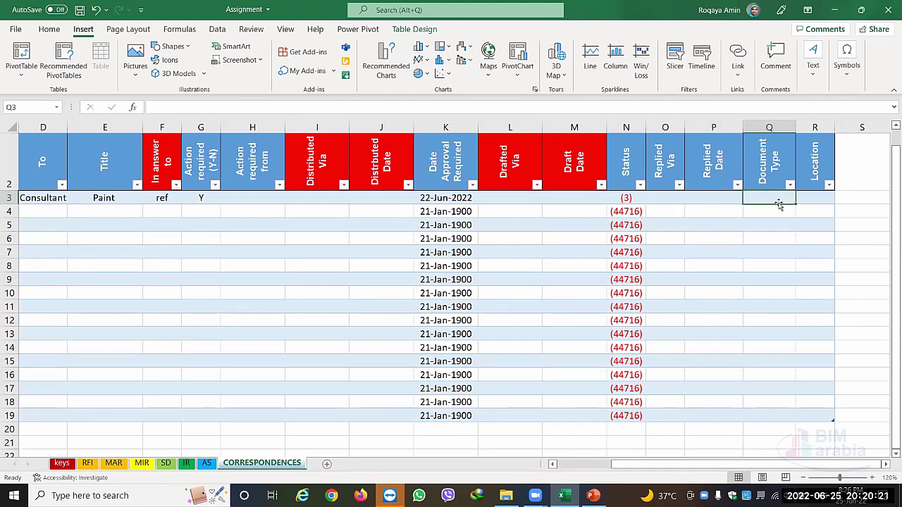
left_click(796, 200)
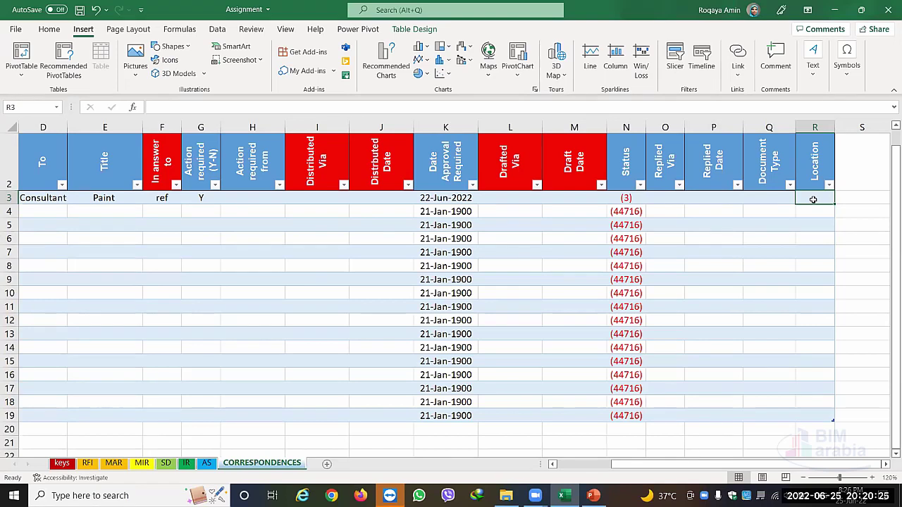
left_click(665, 172)
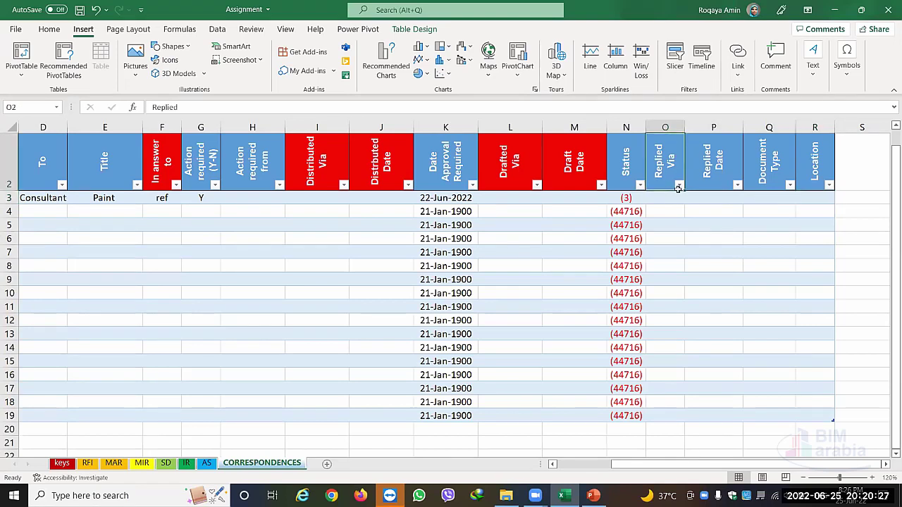
left_click_drag(678, 189, 700, 198)
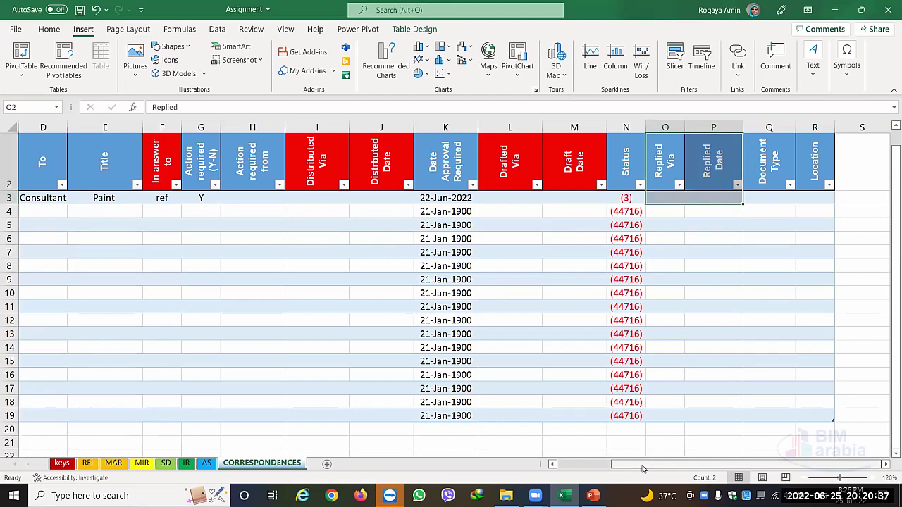
left_click(661, 333)
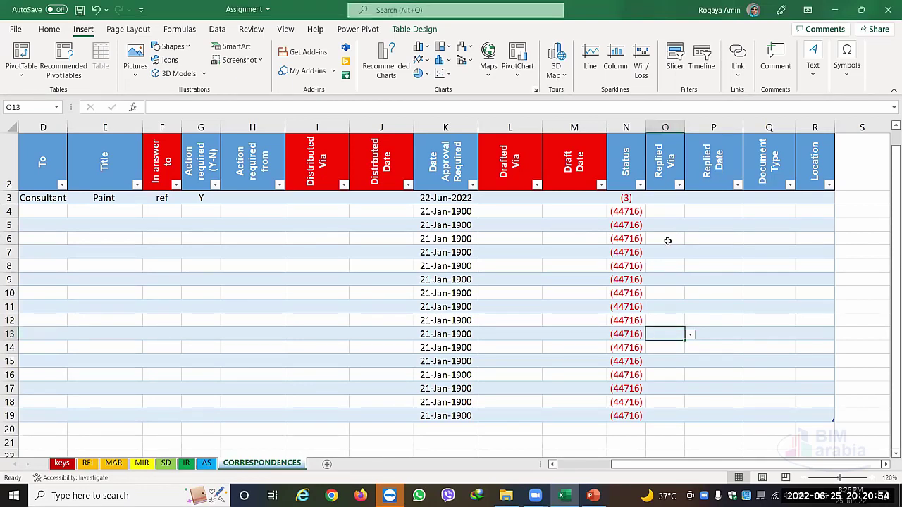
left_click(538, 252)
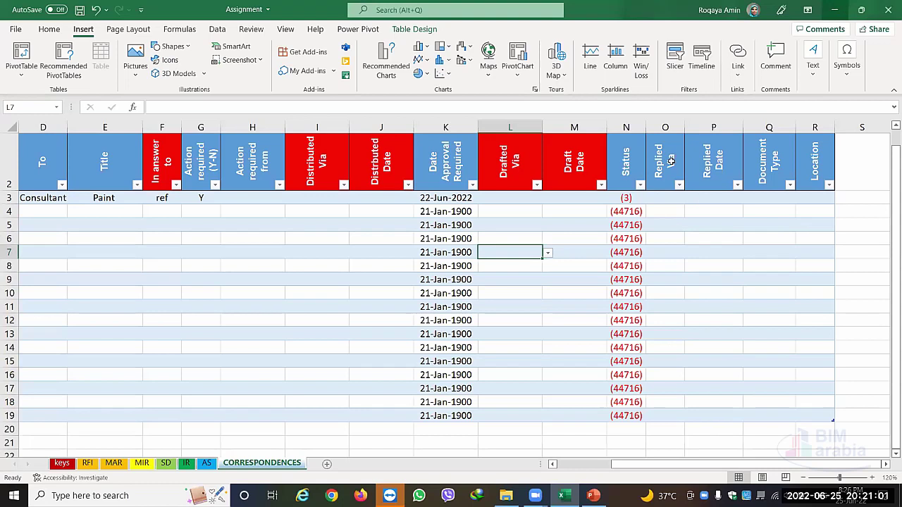
- Fill the Replied Via and Replied Date header cells with red and select the Location header
left_click_drag(674, 164, 693, 185)
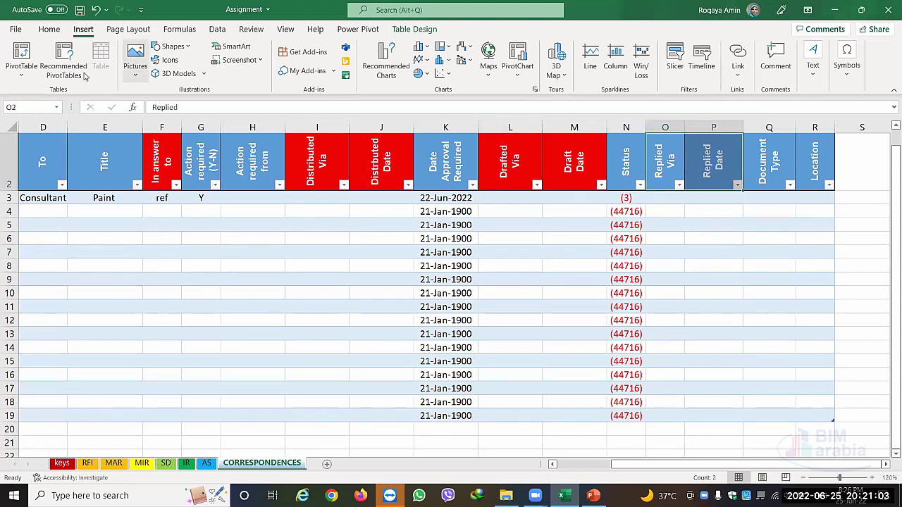
left_click(50, 29)
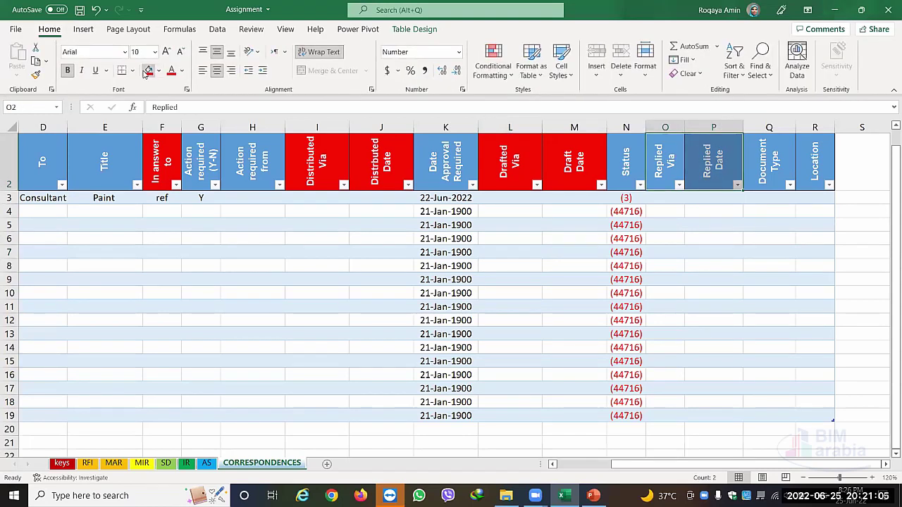
left_click(148, 70)
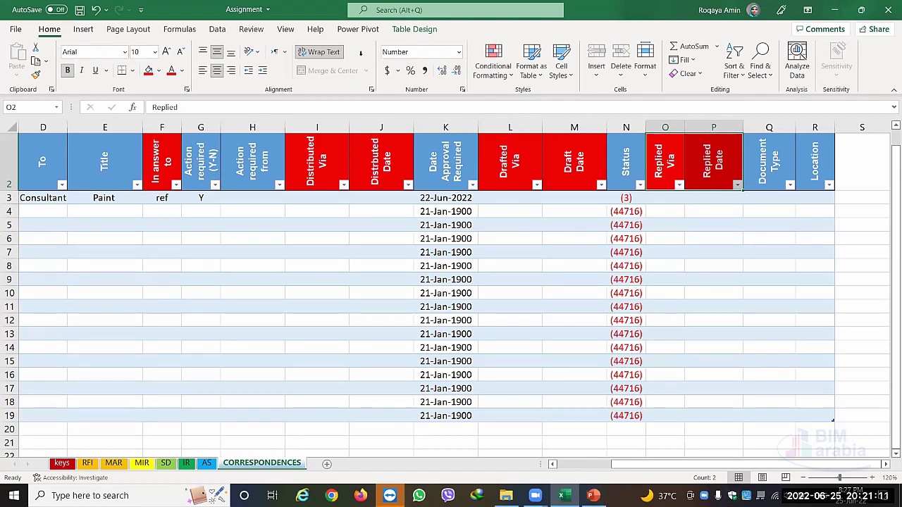
left_click(855, 198)
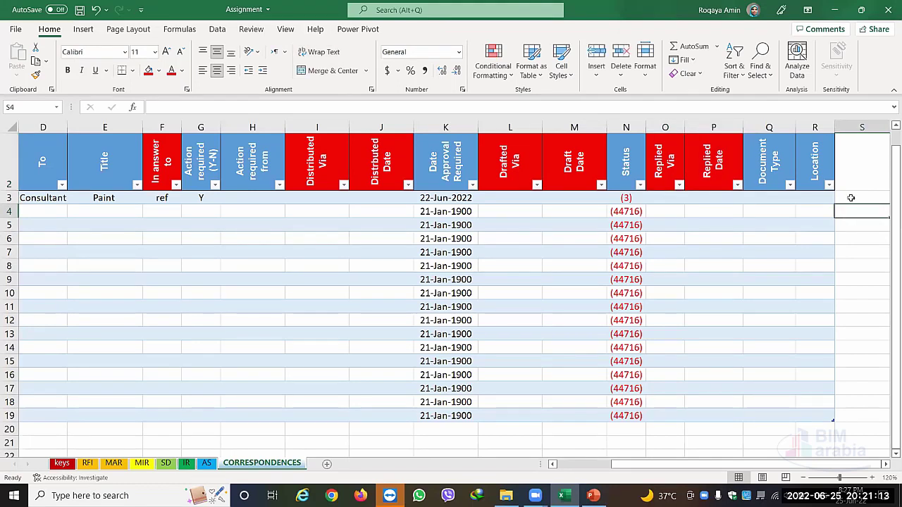
left_click(831, 168)
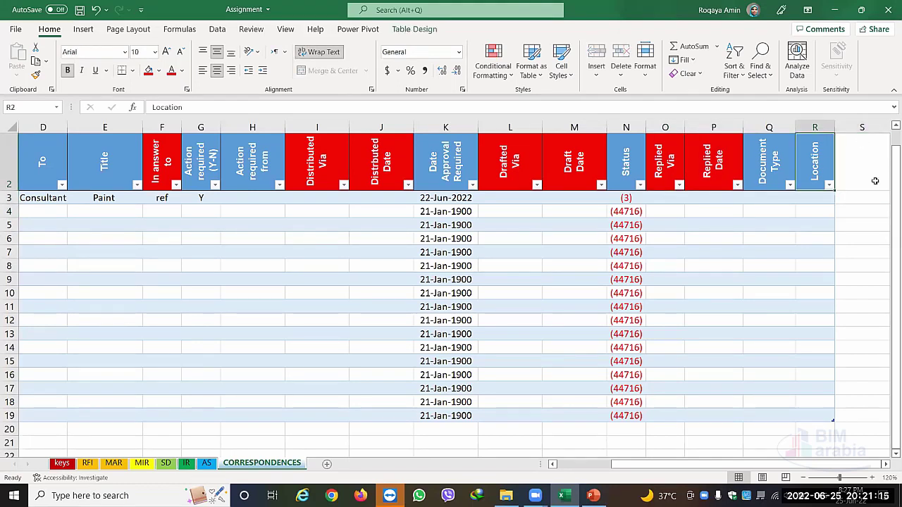